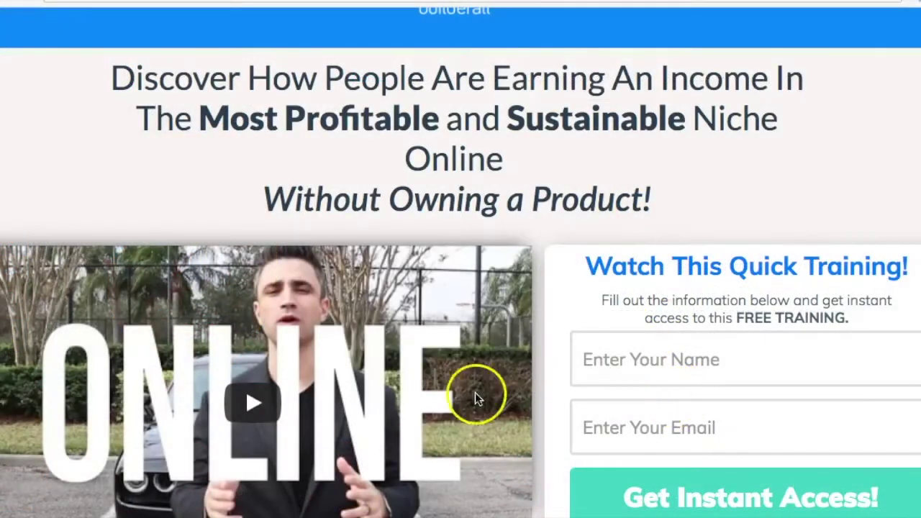
Review the free-training opt-in page with its video and its name and email form.
{"action": "scroll", "coordinate": [389, 398], "scroll_direction": "down", "scroll_amount": 3}
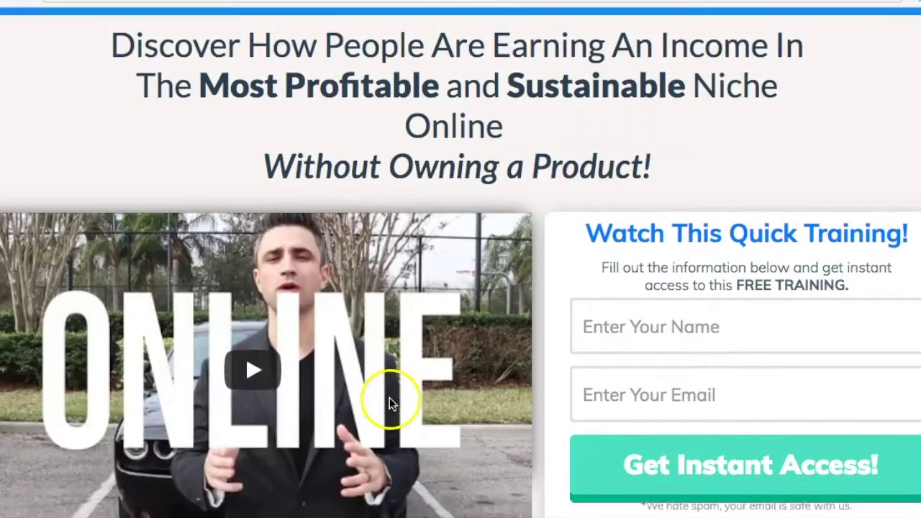
{"action": "left_click", "coordinate": [635, 144]}
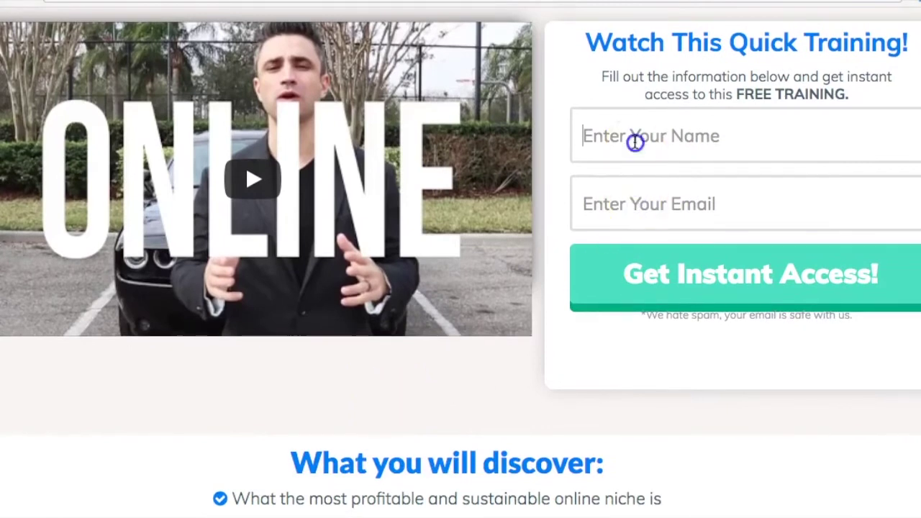
{"action": "scroll", "coordinate": [612, 185], "scroll_direction": "up", "scroll_amount": 3}
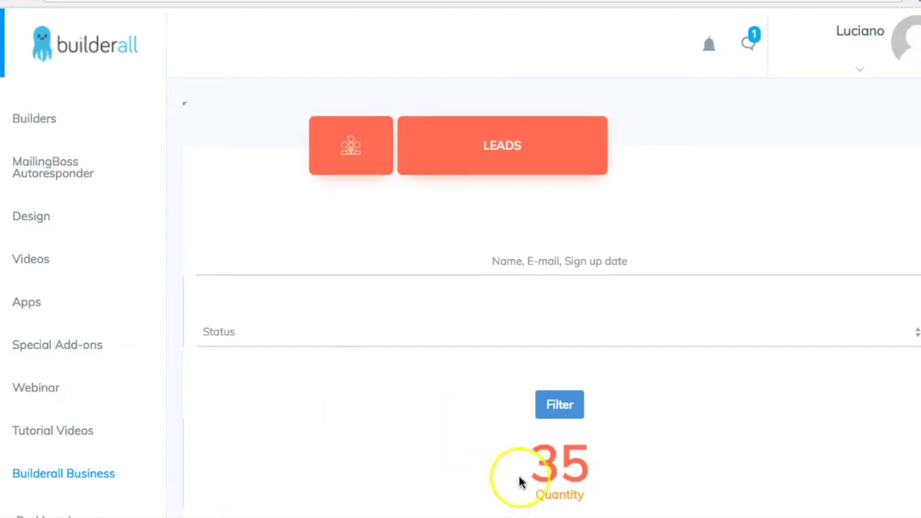
Examine the lead quantity and the columns of the leads table on the Builderall Leads page.
{"action": "left_click_drag", "start_coordinate": [532, 456], "coordinate": [619, 469]}
{"action": "left_click", "coordinate": [538, 457]}
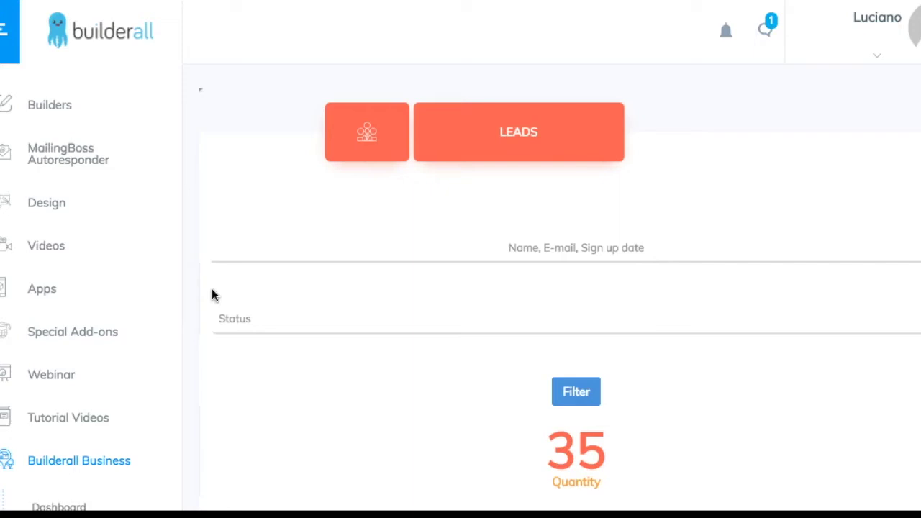
{"action": "left_click_drag", "start_coordinate": [545, 446], "coordinate": [610, 448]}
{"action": "left_click", "coordinate": [491, 438]}
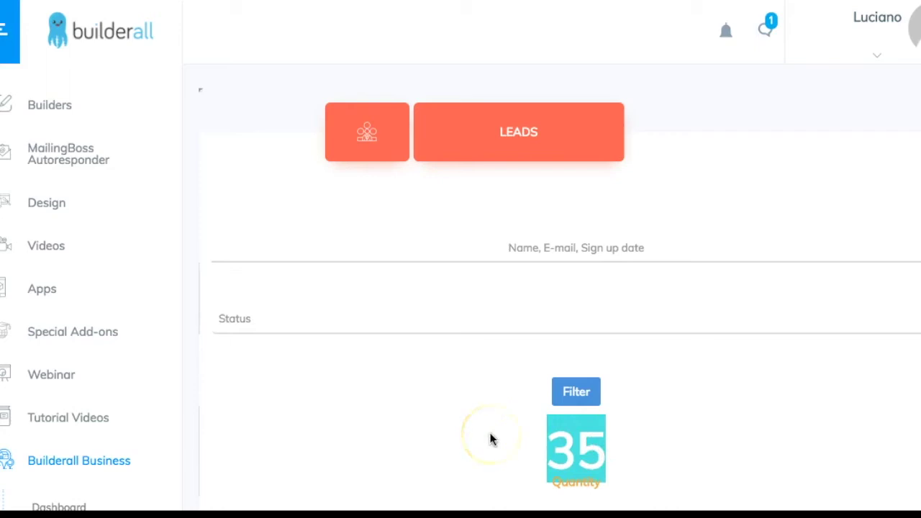
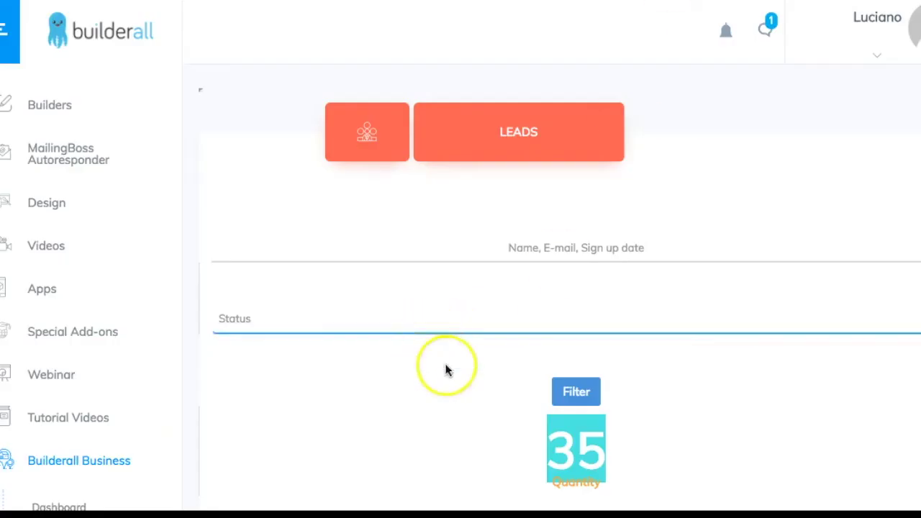
{"action": "left_click", "coordinate": [545, 441]}
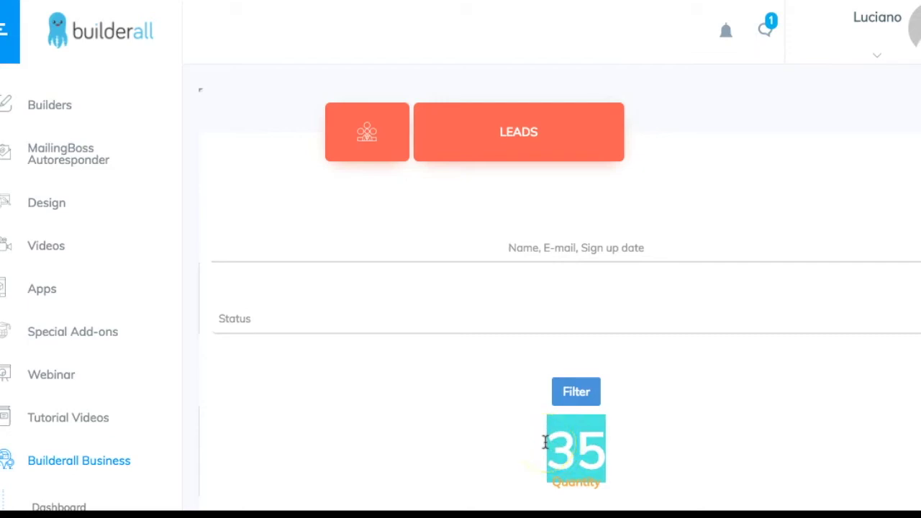
{"action": "left_click", "coordinate": [553, 423]}
{"action": "scroll", "coordinate": [556, 422], "scroll_direction": "down", "scroll_amount": 1}
{"action": "scroll", "coordinate": [555, 422], "scroll_direction": "down", "scroll_amount": 1}
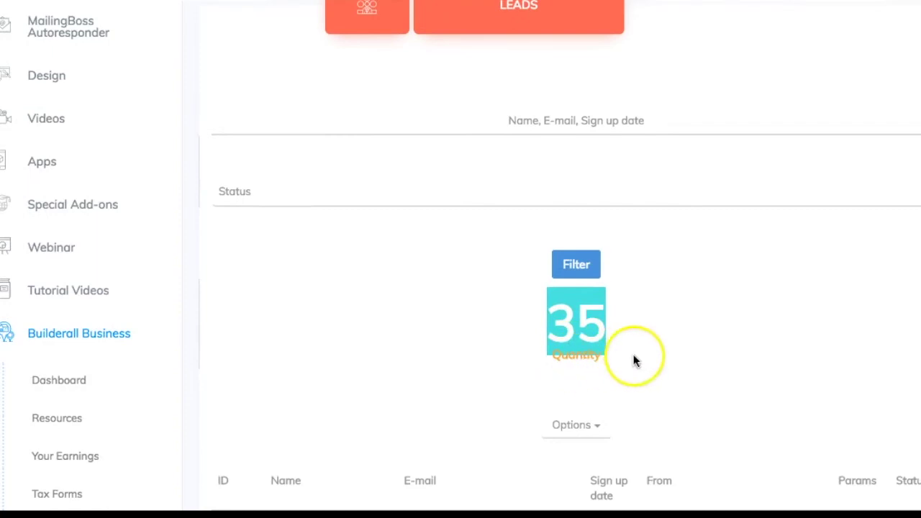
{"action": "scroll", "coordinate": [636, 356], "scroll_direction": "down", "scroll_amount": 1}
{"action": "scroll", "coordinate": [637, 356], "scroll_direction": "up", "scroll_amount": 1}
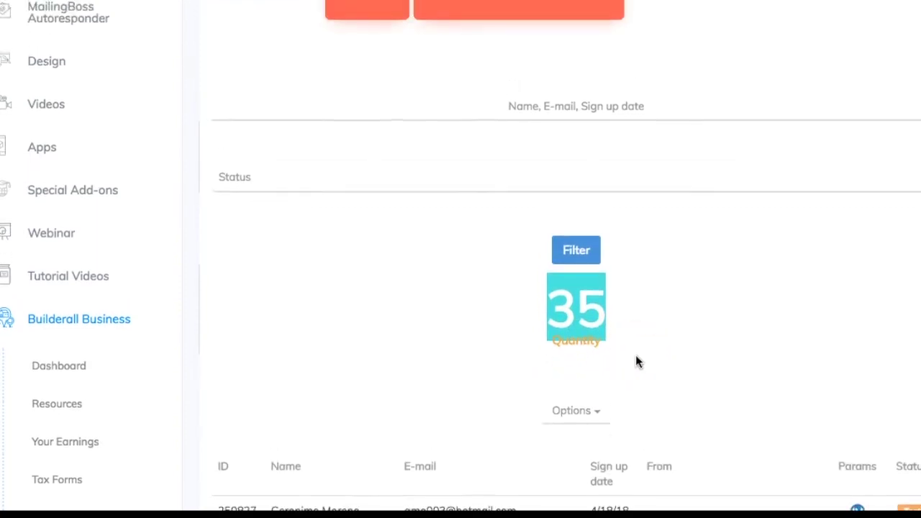
Download the leads list as a CSV file.
{"action": "left_click", "coordinate": [581, 411]}
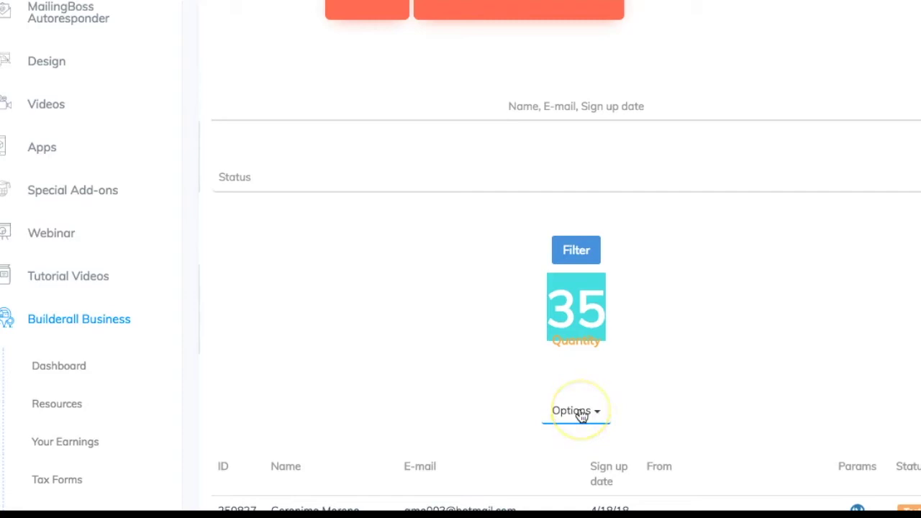
{"action": "left_click", "coordinate": [576, 342]}
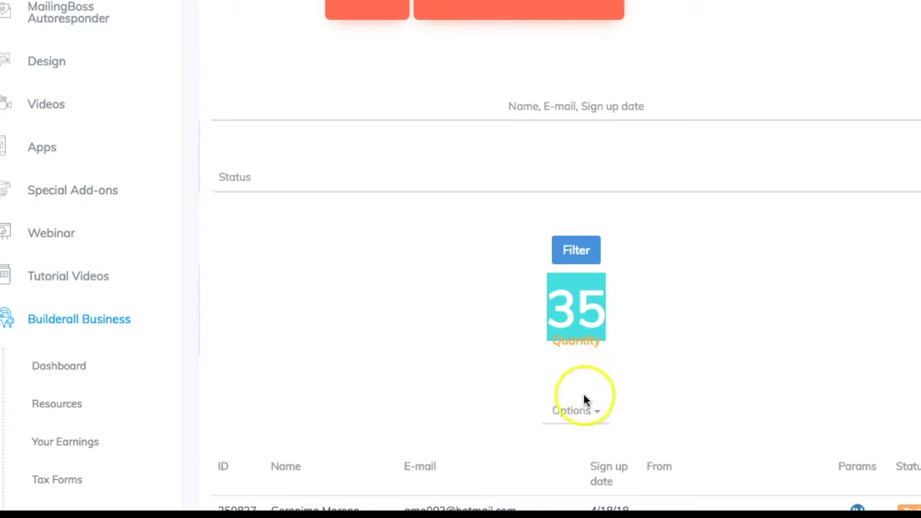
{"action": "left_click", "coordinate": [580, 417]}
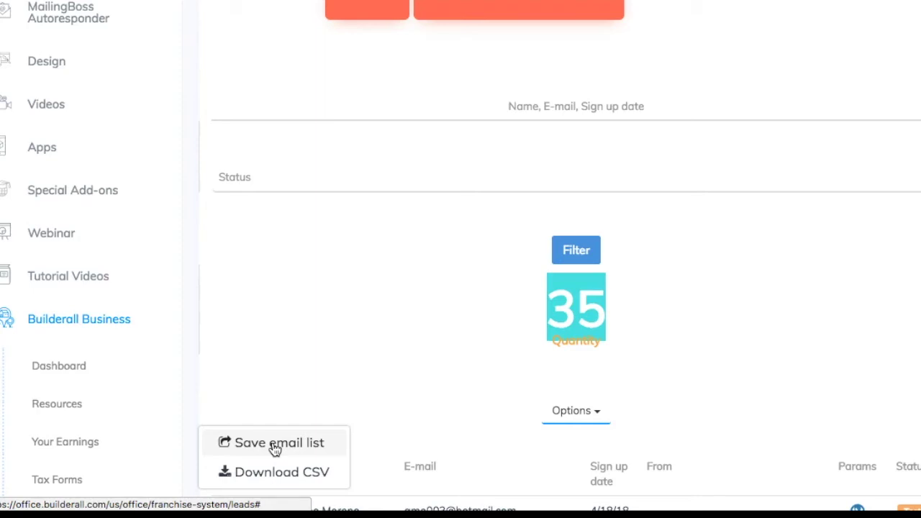
{"action": "left_click", "coordinate": [279, 445]}
{"action": "left_click", "coordinate": [271, 468]}
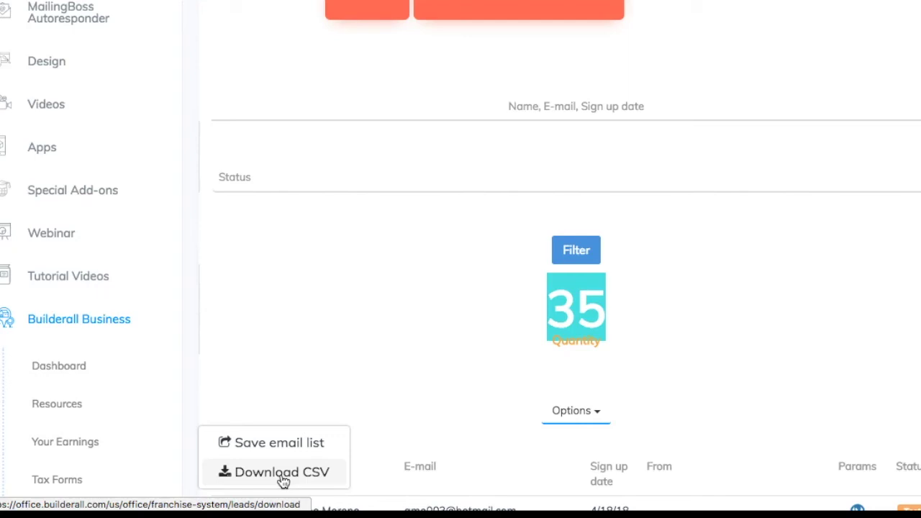
{"action": "left_click", "coordinate": [652, 294]}
{"action": "left_click", "coordinate": [572, 305]}
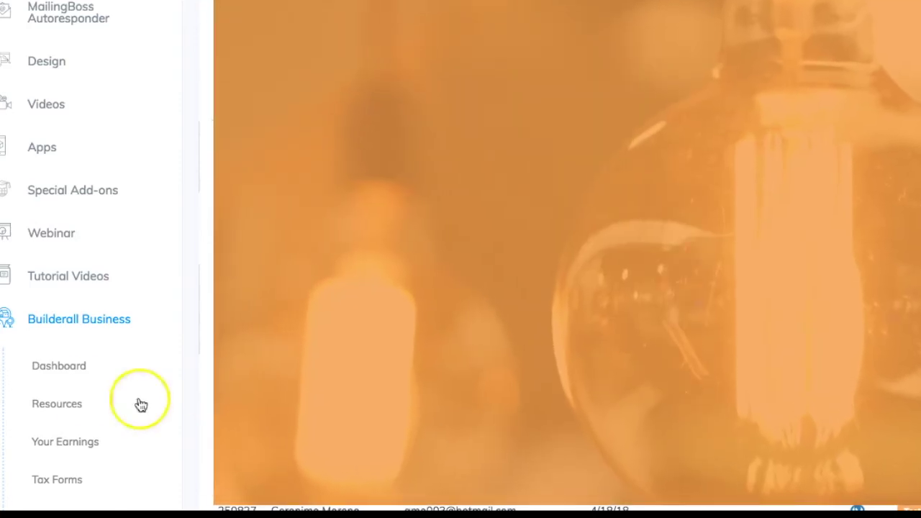
Reopen the Leads page within the Builderall Business section.
{"action": "scroll", "coordinate": [85, 395], "scroll_direction": "down", "scroll_amount": 1}
{"action": "scroll", "coordinate": [85, 396], "scroll_direction": "down", "scroll_amount": 10}
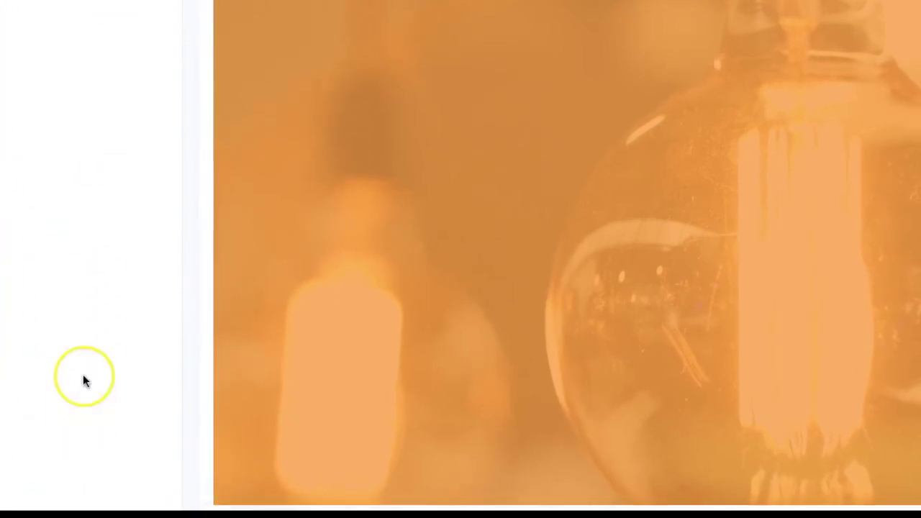
{"action": "scroll", "coordinate": [83, 374], "scroll_direction": "up", "scroll_amount": 3}
{"action": "left_click", "coordinate": [48, 184]}
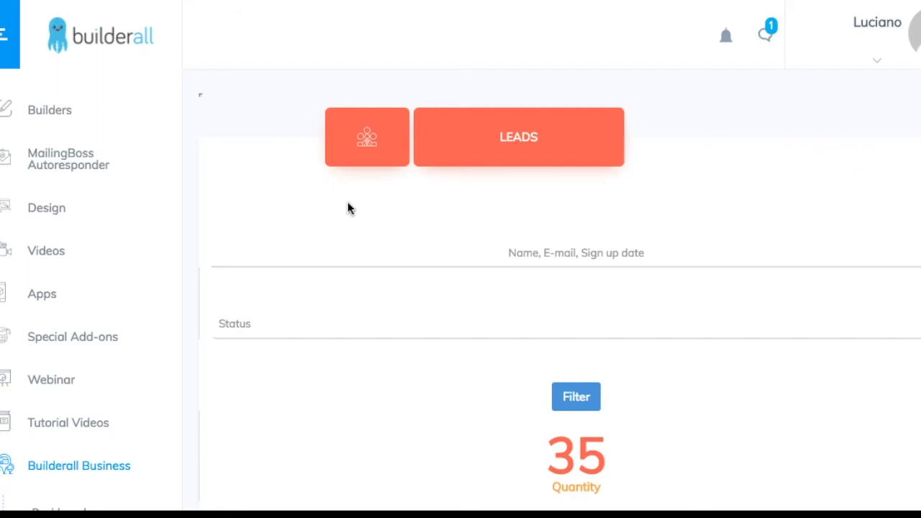
Locate the exported leads.csv file in the Downloads folder.
{"action": "left_click", "coordinate": [299, 206]}
{"action": "scroll", "coordinate": [290, 207], "scroll_direction": "down", "scroll_amount": 2}
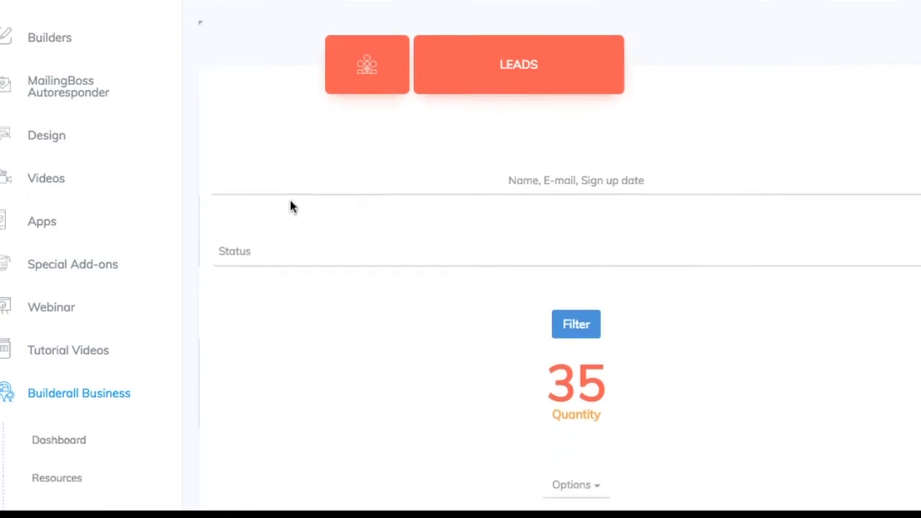
{"action": "left_click", "coordinate": [290, 207]}
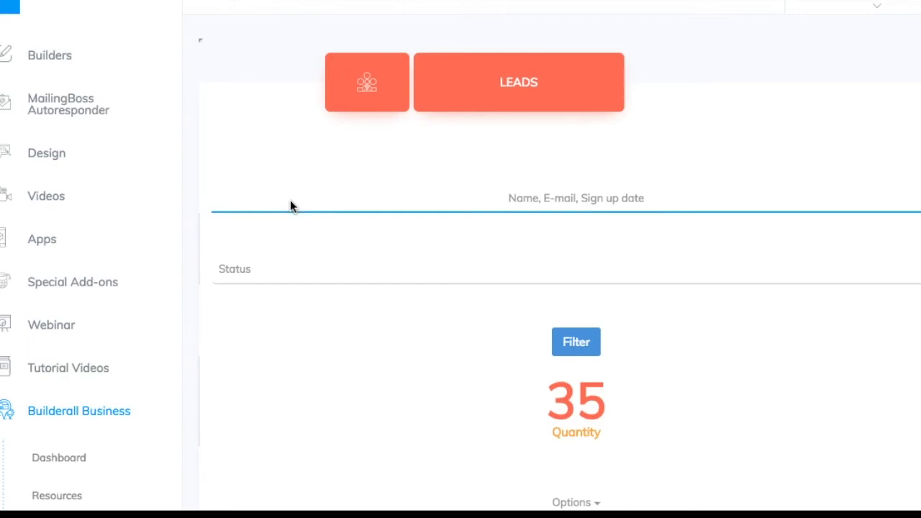
{"action": "left_click", "coordinate": [305, 397]}
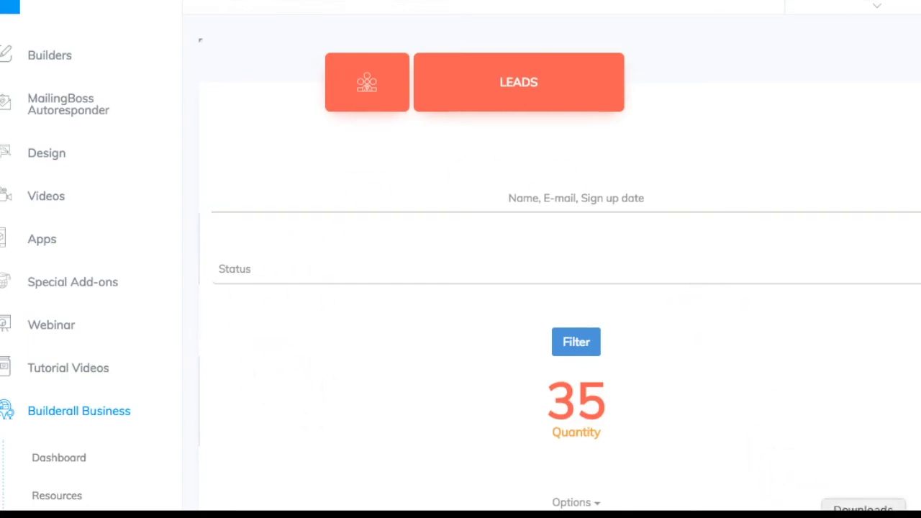
{"action": "left_click", "coordinate": [863, 509]}
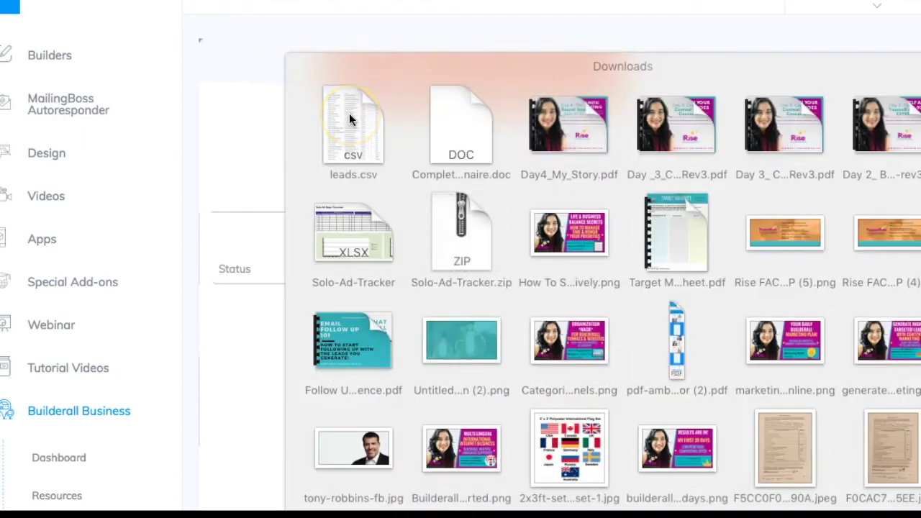
{"action": "left_click", "coordinate": [323, 400]}
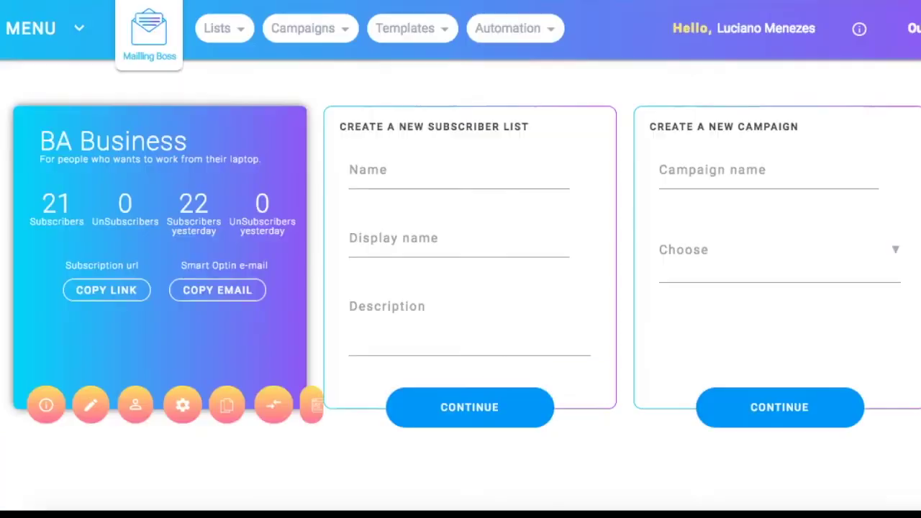
In MailingBoss, open the subscribers of the BA Business list and start adding a new subscriber.
{"action": "left_click", "coordinate": [178, 320]}
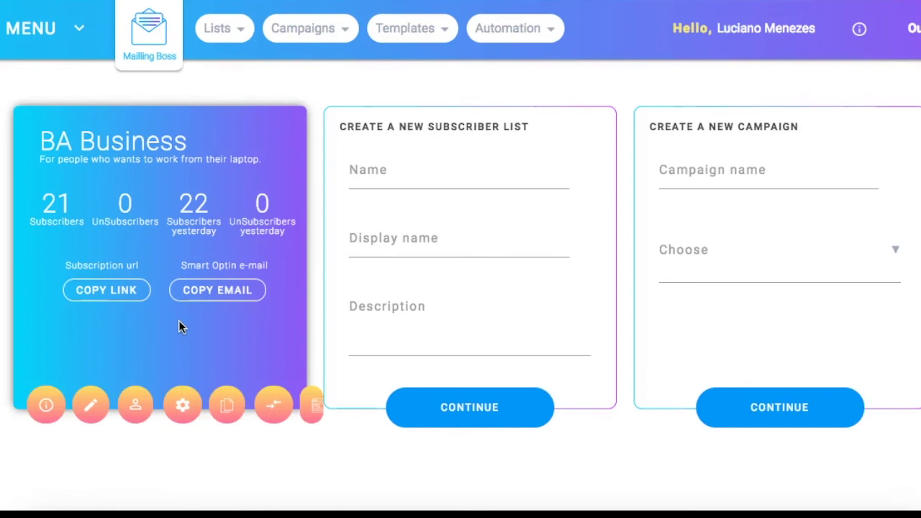
{"action": "left_click", "coordinate": [136, 410]}
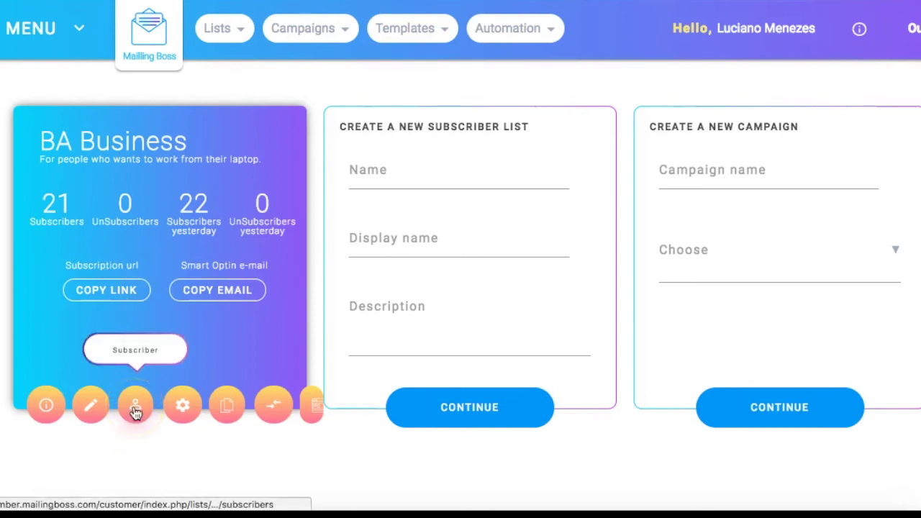
{"action": "left_click", "coordinate": [136, 408]}
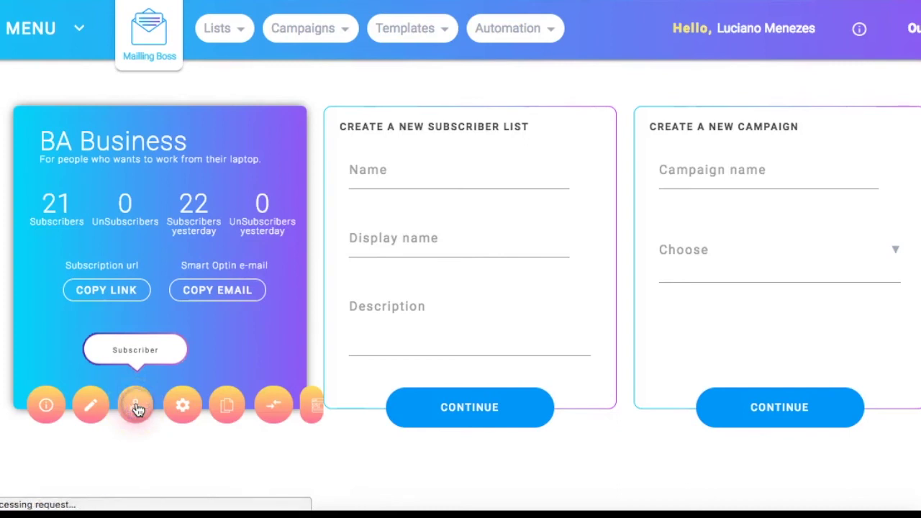
{"action": "left_click", "coordinate": [673, 287]}
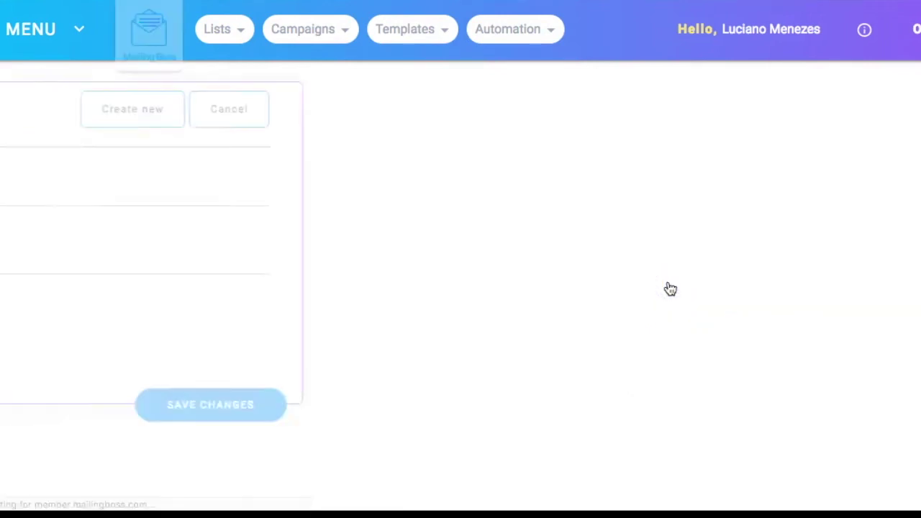
Fill in the new subscriber's first name and email address.
{"action": "left_click", "coordinate": [86, 186]}
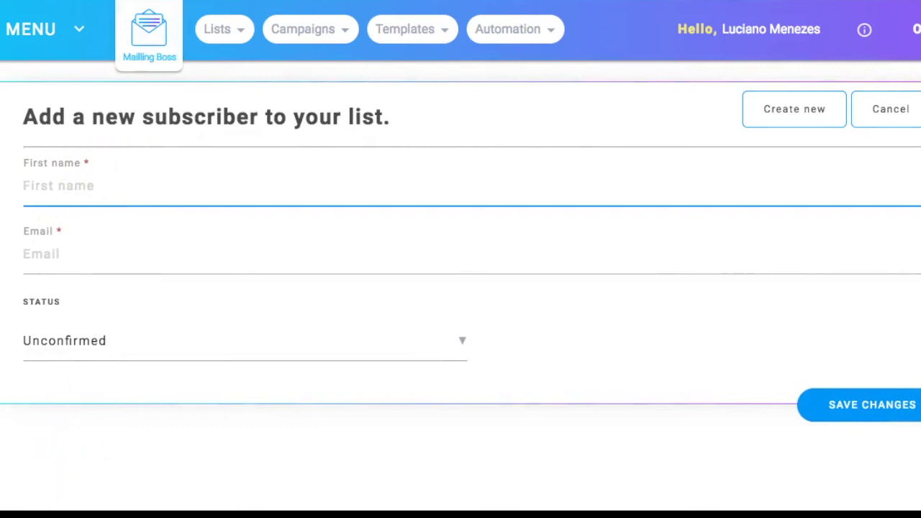
{"action": "left_click", "coordinate": [105, 455]}
{"action": "left_click", "coordinate": [108, 193]}
{"action": "type", "text": "Collee"}
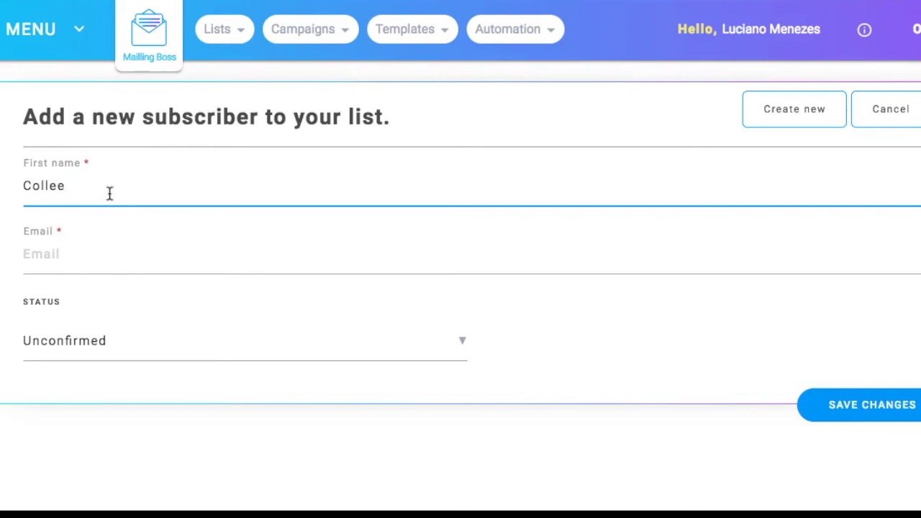
{"action": "type", "text": "n"}
{"action": "left_click", "coordinate": [165, 275]}
{"action": "left_click", "coordinate": [97, 261]}
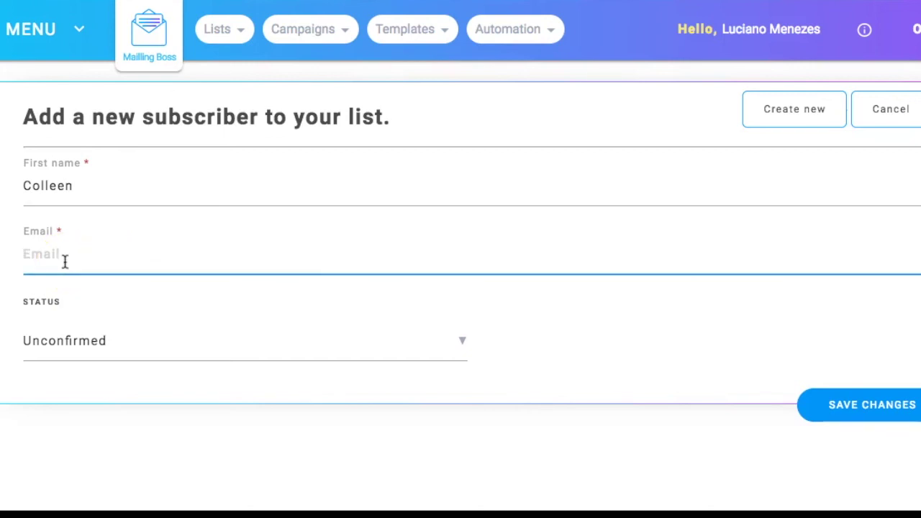
{"action": "left_click", "coordinate": [755, 461]}
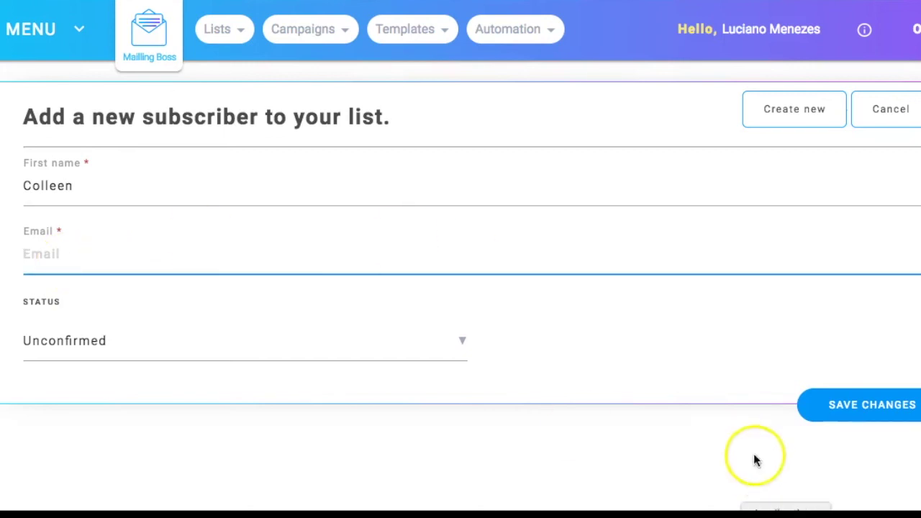
{"action": "left_click", "coordinate": [115, 308]}
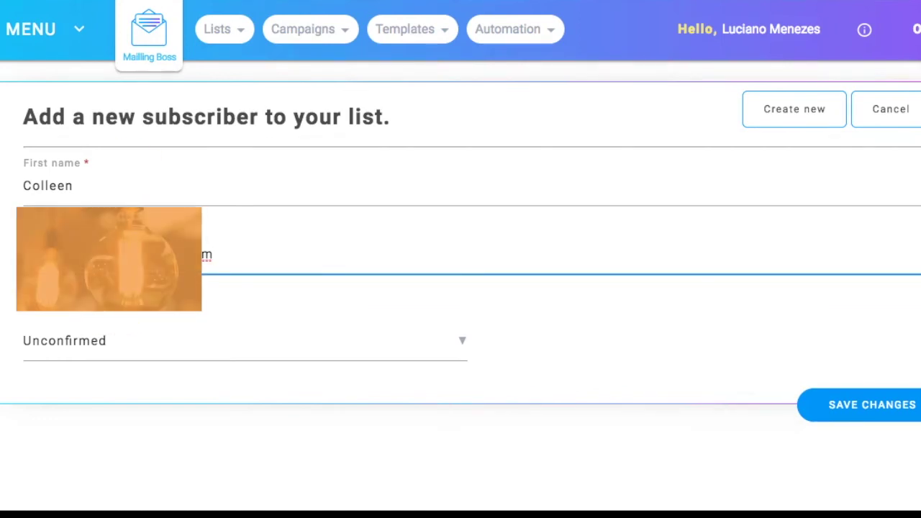
Set the new subscriber's status to Confirmed and save the subscriber.
{"action": "left_click", "coordinate": [150, 354]}
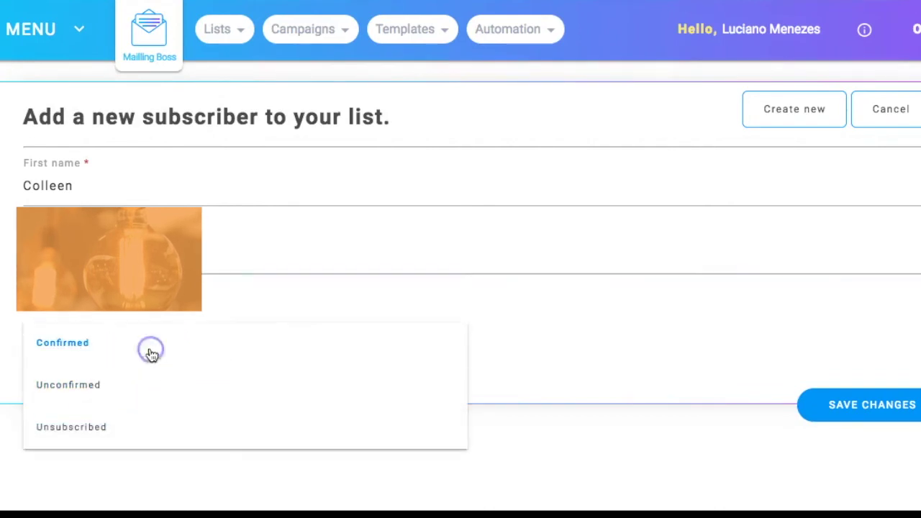
{"action": "left_click", "coordinate": [78, 350]}
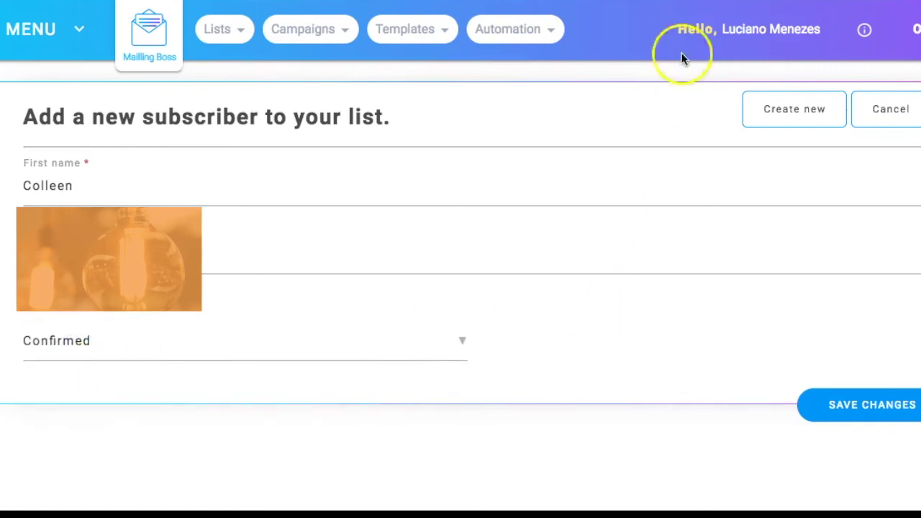
{"action": "left_click", "coordinate": [879, 414]}
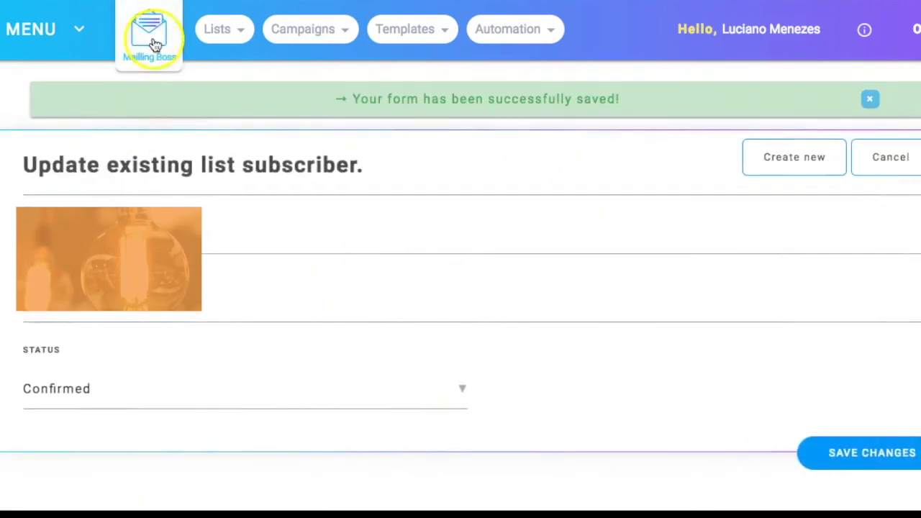
Return to the Builderall Leads page and show the options for saving the email list or downloading a CSV.
{"action": "left_click", "coordinate": [216, 36]}
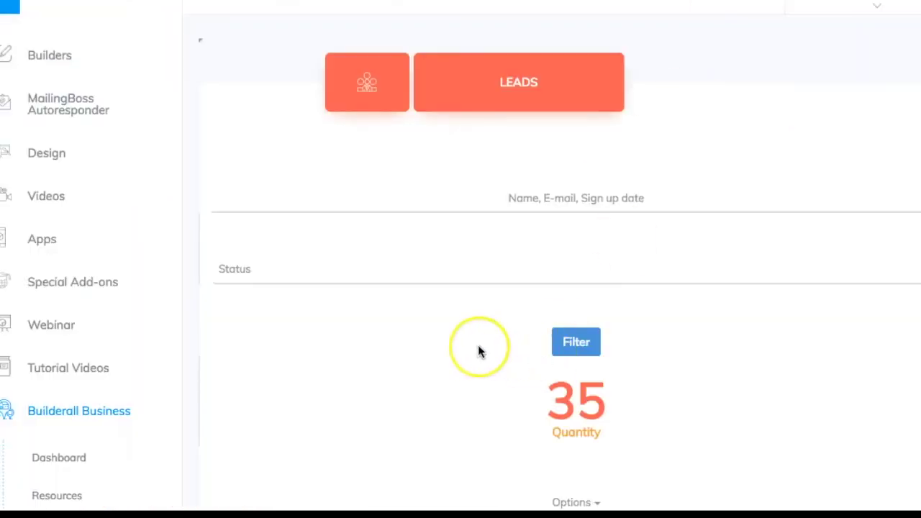
{"action": "scroll", "coordinate": [478, 345], "scroll_direction": "down", "scroll_amount": 2}
{"action": "scroll", "coordinate": [479, 346], "scroll_direction": "down", "scroll_amount": 1}
{"action": "scroll", "coordinate": [479, 346], "scroll_direction": "up", "scroll_amount": 1}
{"action": "left_click", "coordinate": [580, 418]}
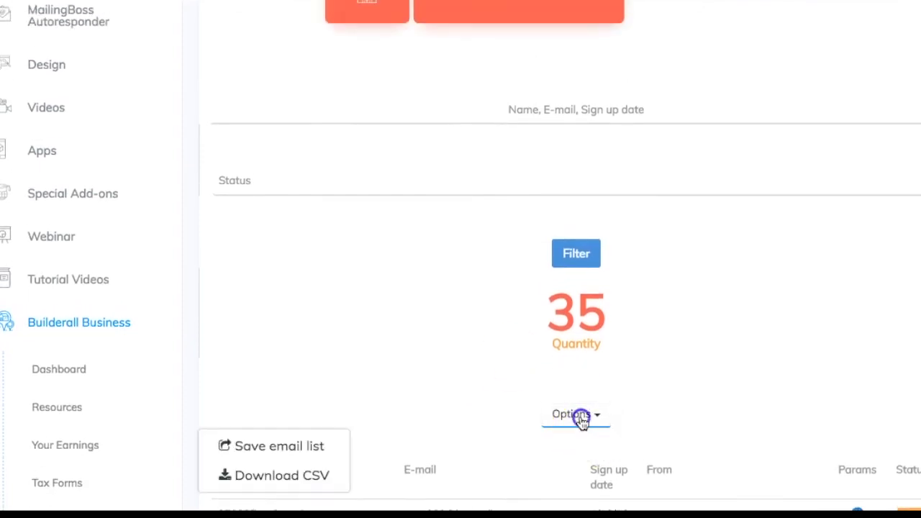
{"action": "left_click", "coordinate": [291, 449]}
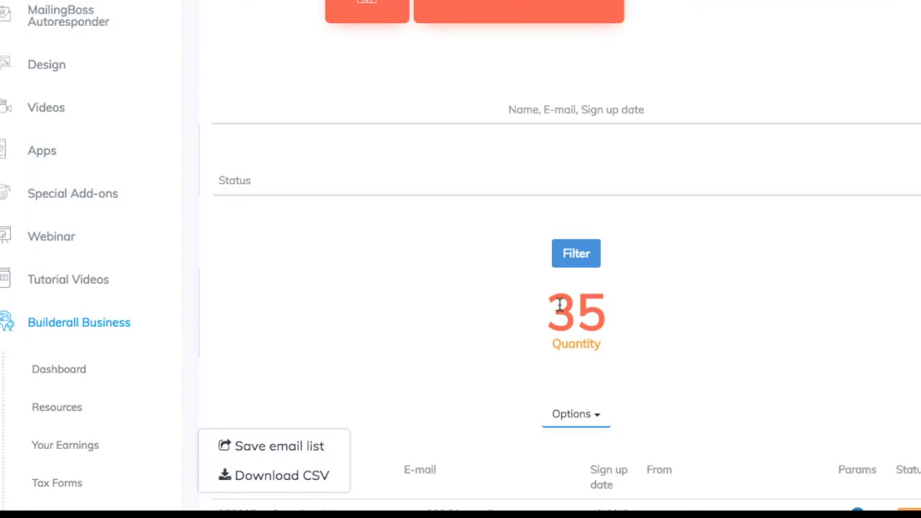
{"action": "left_click", "coordinate": [695, 231]}
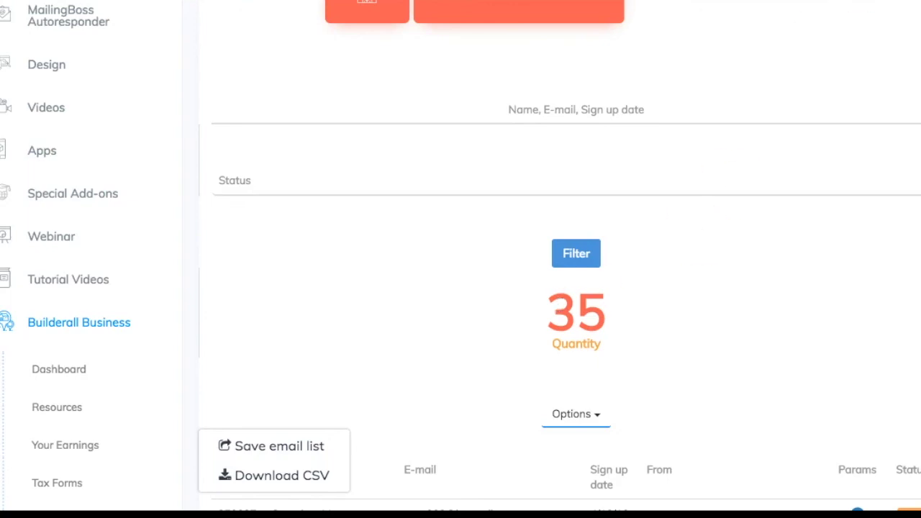